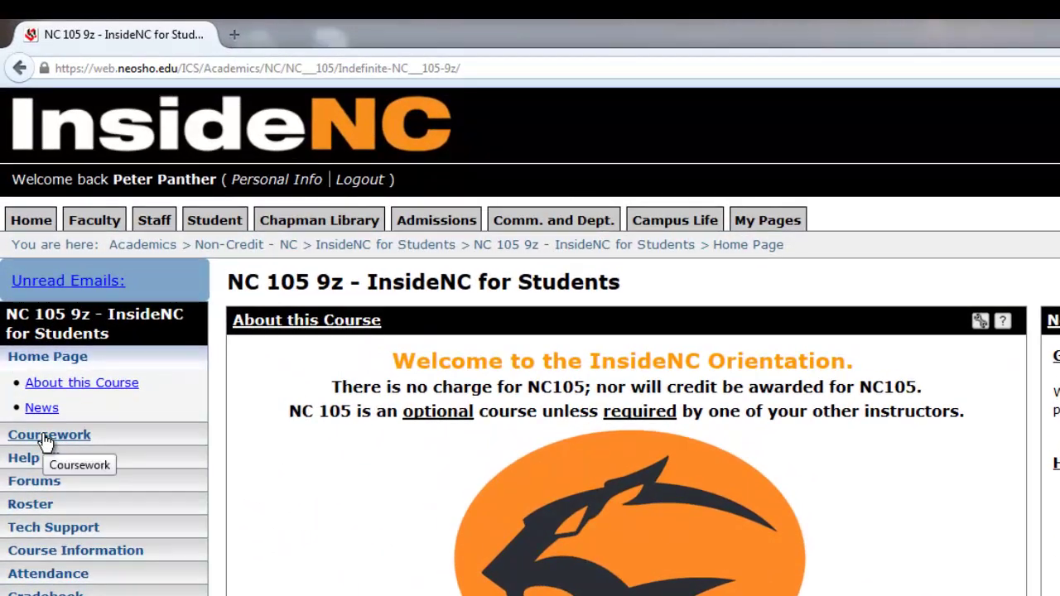
Open the "Coursework: Completing a File Upload Assignment" assignment from the course's coursework list.
left_click(45, 444)
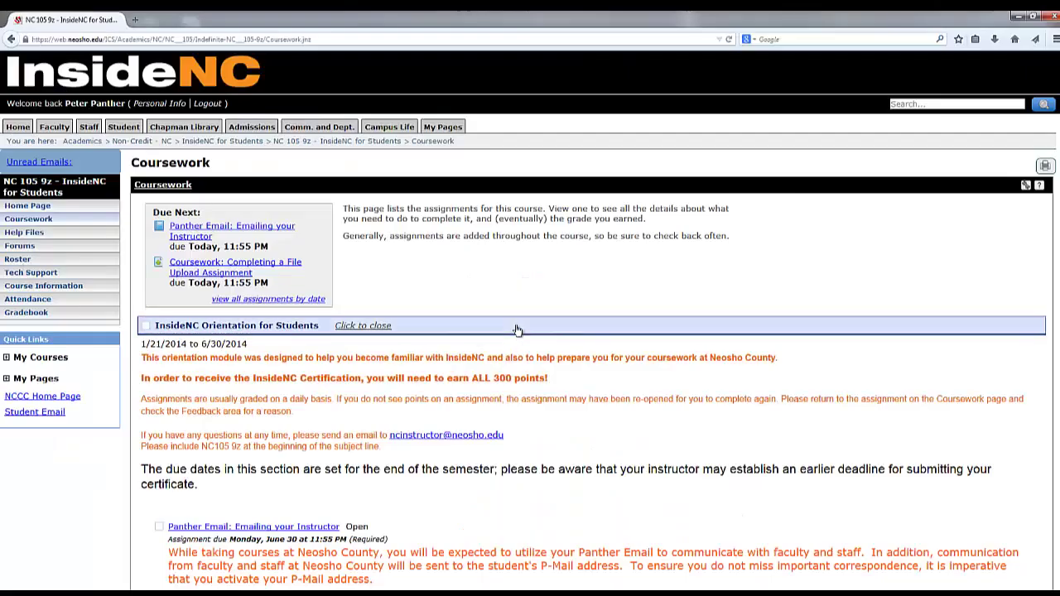
scroll(531, 404, "down", 3)
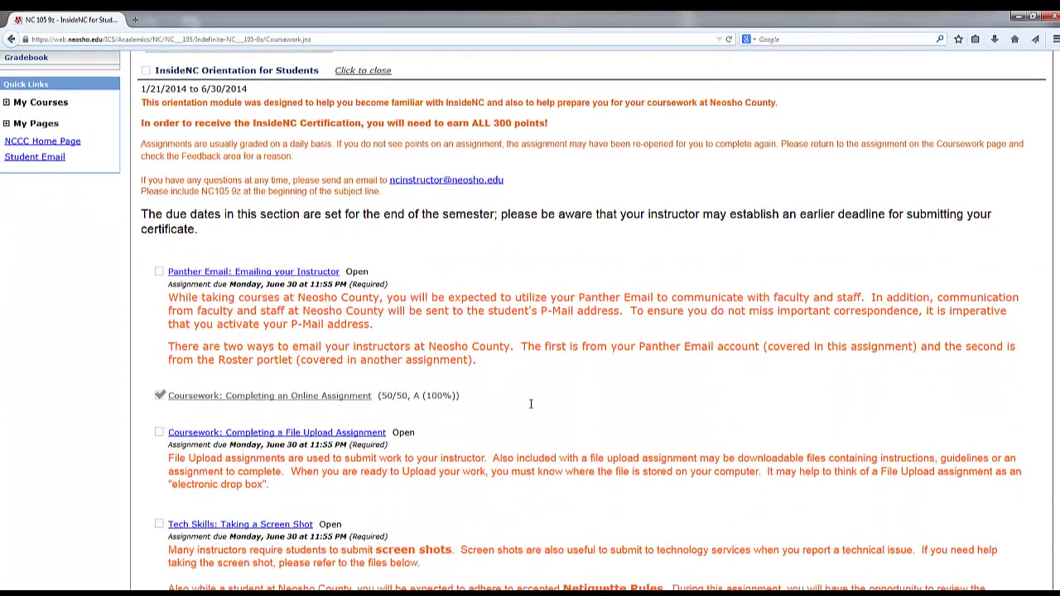
scroll(531, 406, "down", 3)
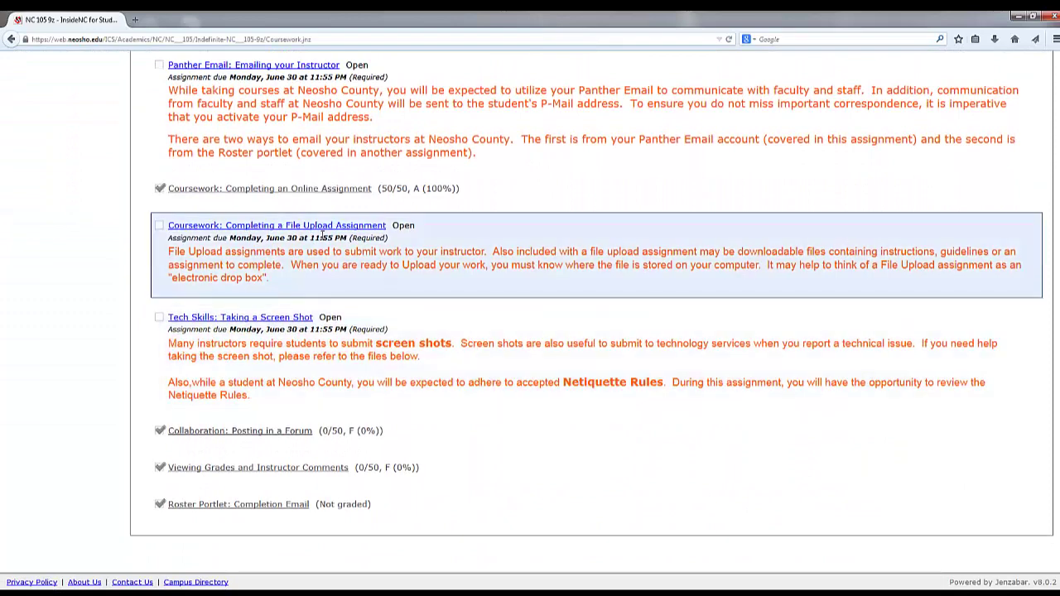
left_click(295, 231)
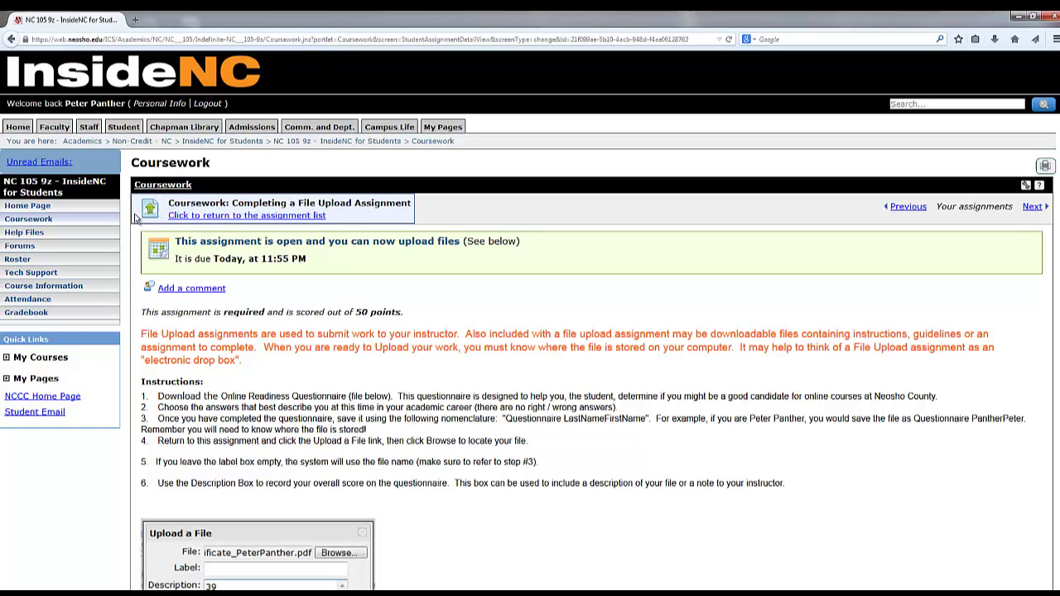
Read through the assignment's instructions and open the attached Online Readiness Questionnaire PDF.
scroll(154, 278, "down", 5)
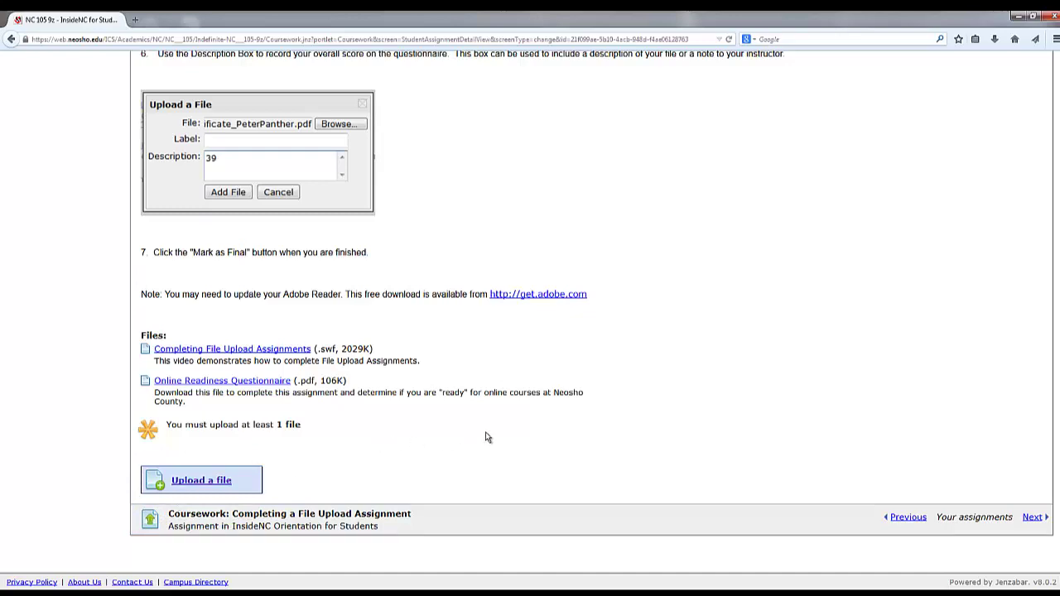
scroll(485, 435, "up", 3)
scroll(210, 389, "down", 3)
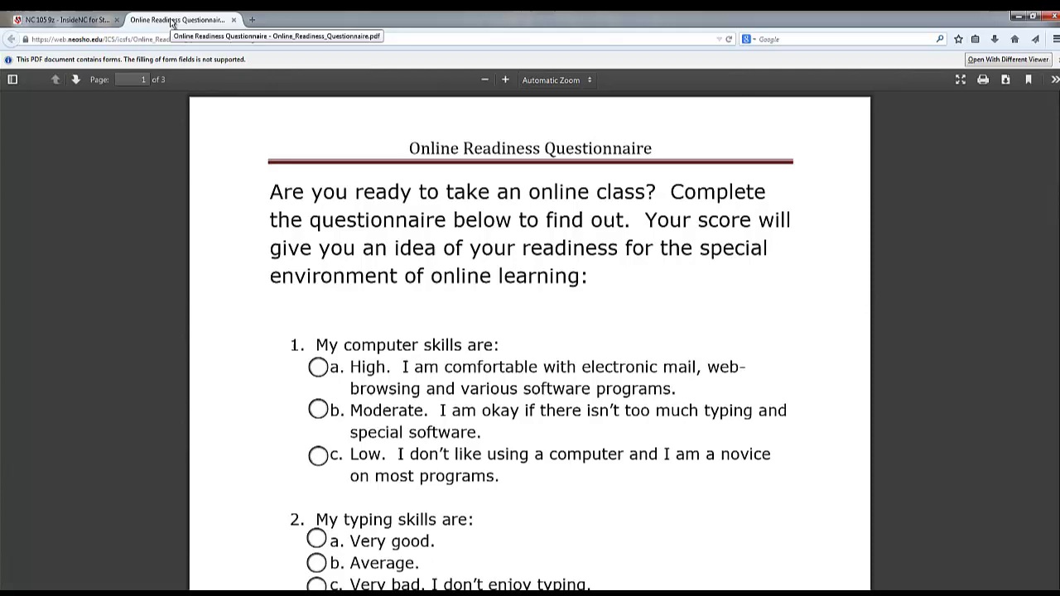
Return to the assignment page and review the numbered instructions for naming and uploading the questionnaire.
left_click(65, 20)
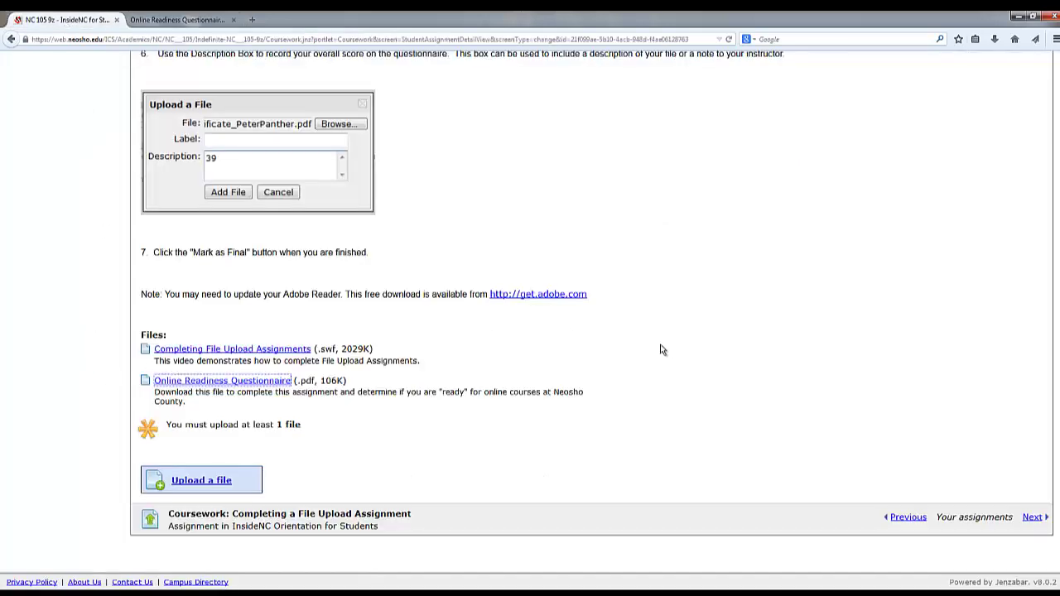
scroll(646, 362, "up", 1)
scroll(630, 381, "up", 3)
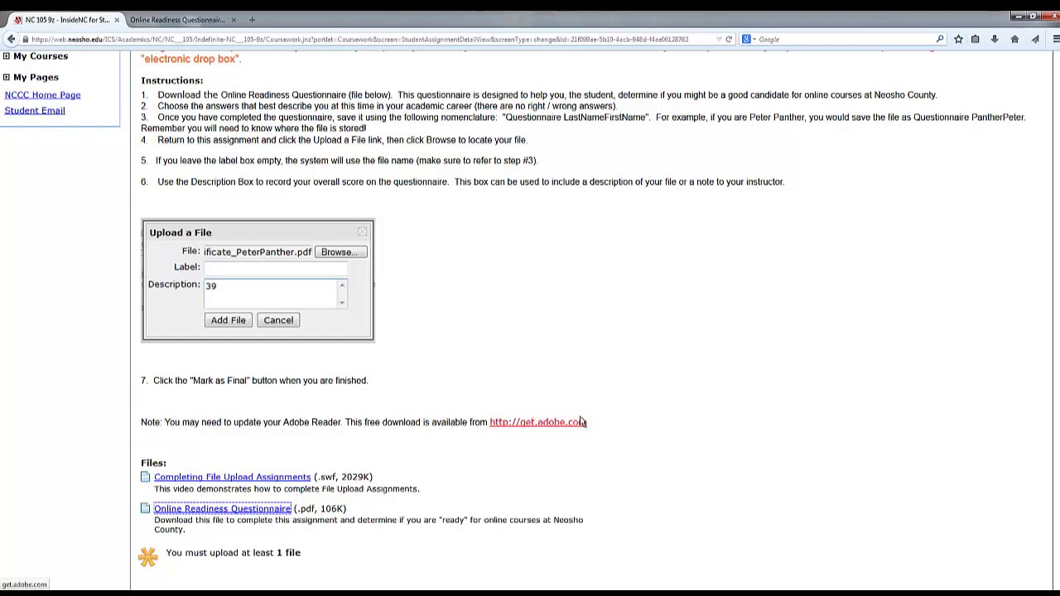
Download the Online Readiness Questionnaire PDF from its browser preview and open it with Adobe Reader.
key("ctrl+Tab")
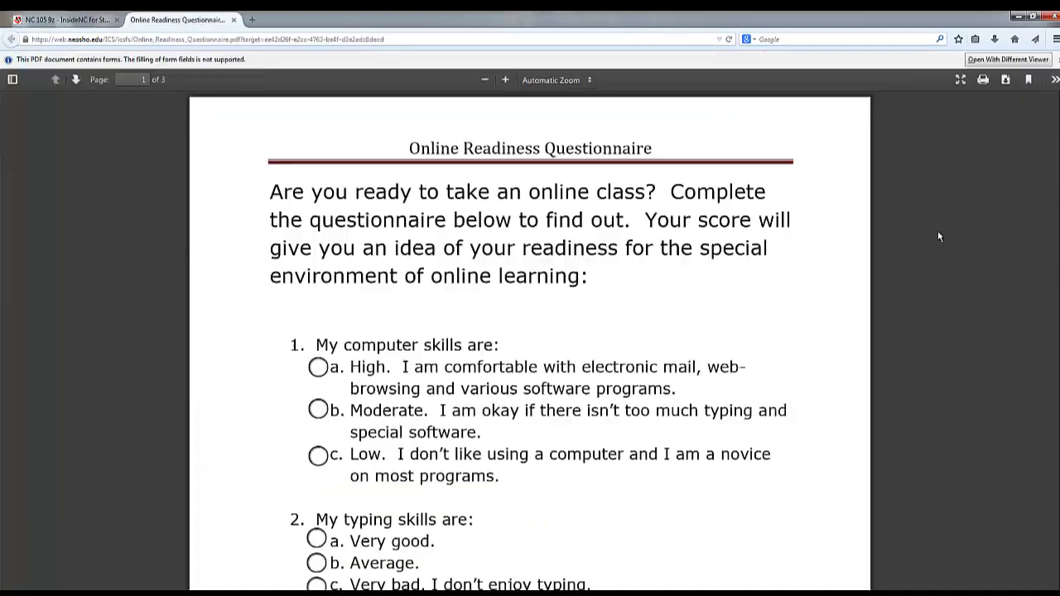
left_click(1005, 80)
left_click(1007, 79)
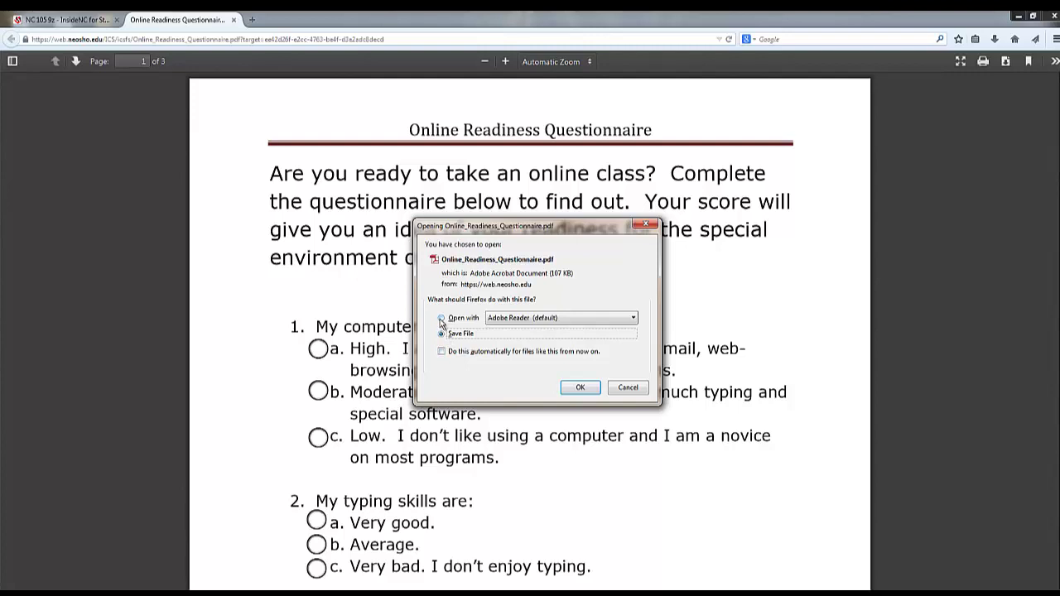
left_click(441, 319)
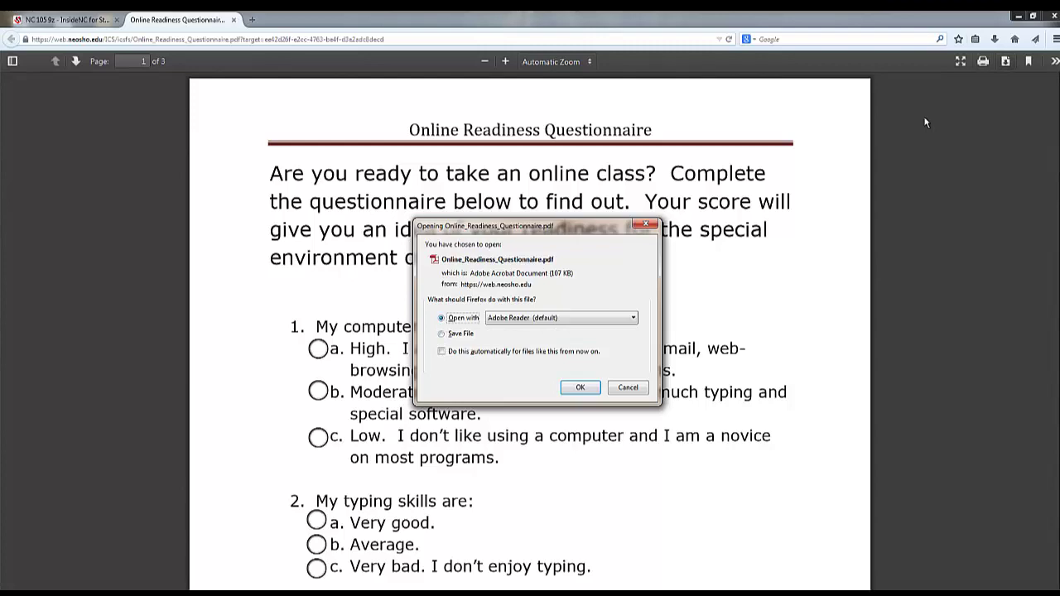
left_click(580, 388)
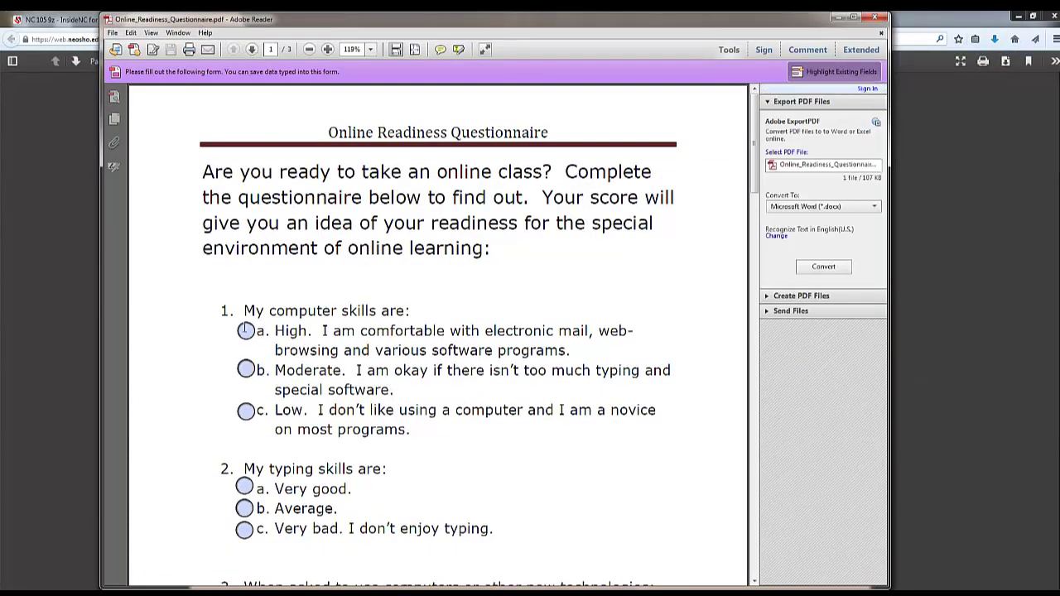
Answer question 1 of the questionnaire with "High" computer skills and question 2 with "Average" typing skills.
left_click(246, 330)
left_click(245, 369)
left_click(246, 411)
left_click(246, 331)
left_click_drag(546, 25, 567, 25)
left_click(265, 509)
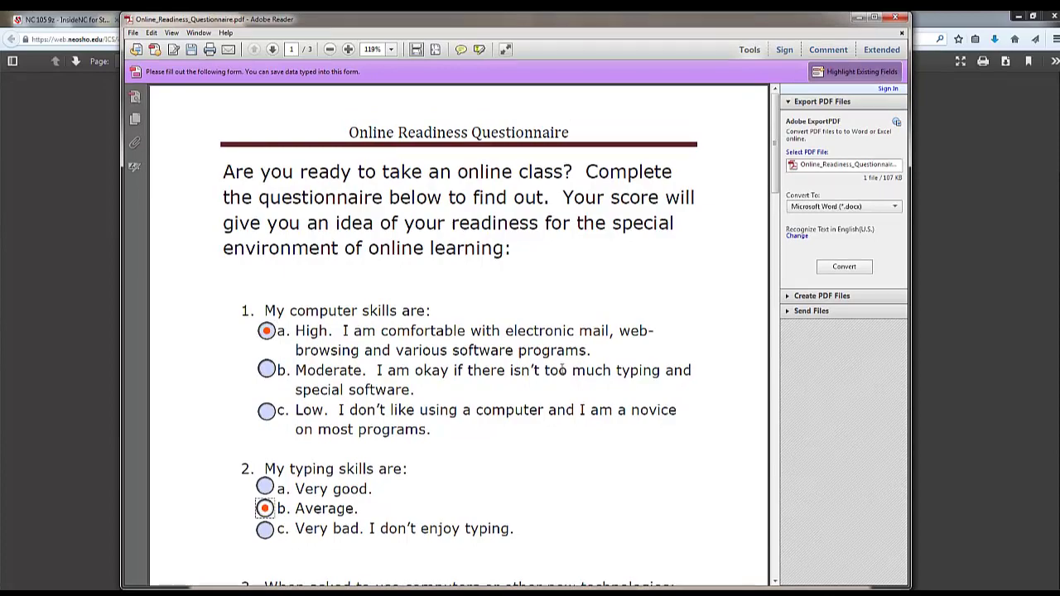
Answer question 3 with option a, excited about trying things out, and question 4 with option c, 0 to 3 hours per week.
scroll(564, 372, "down", 2)
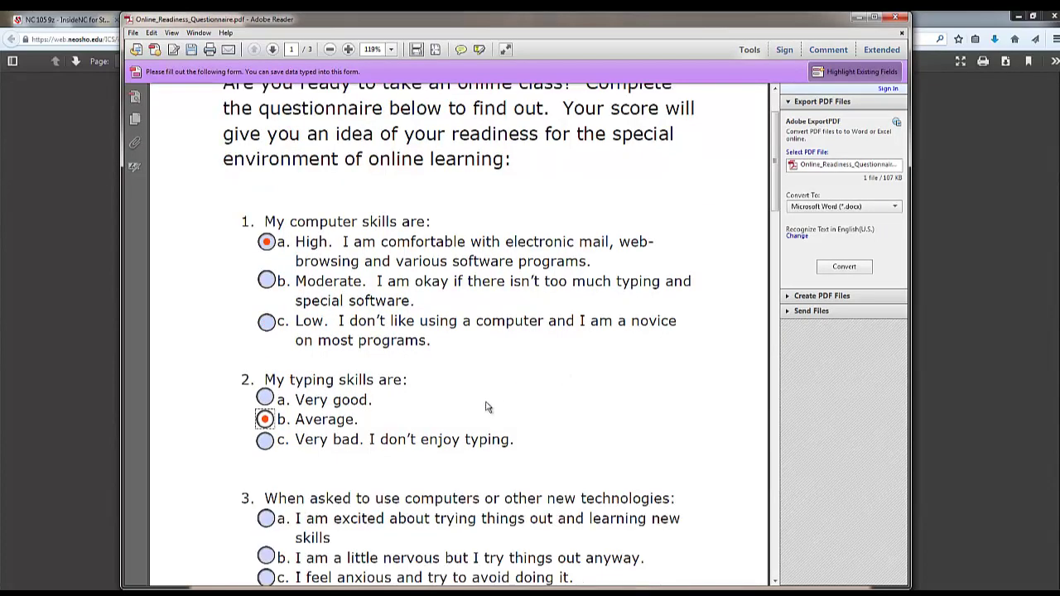
left_click(266, 519)
scroll(472, 477, "down", 5)
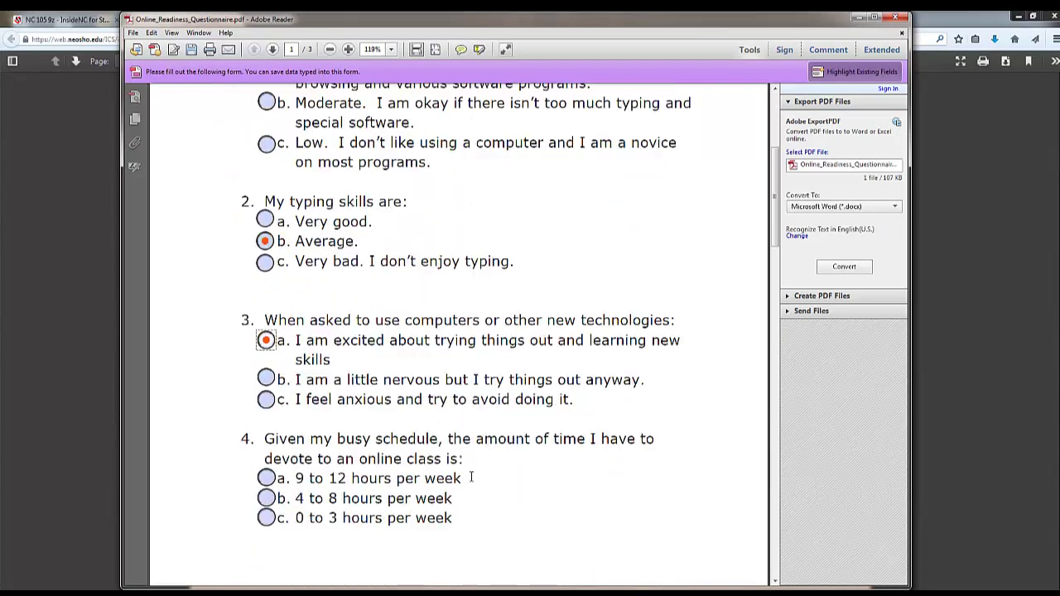
scroll(378, 488, "down", 1)
left_click(267, 429)
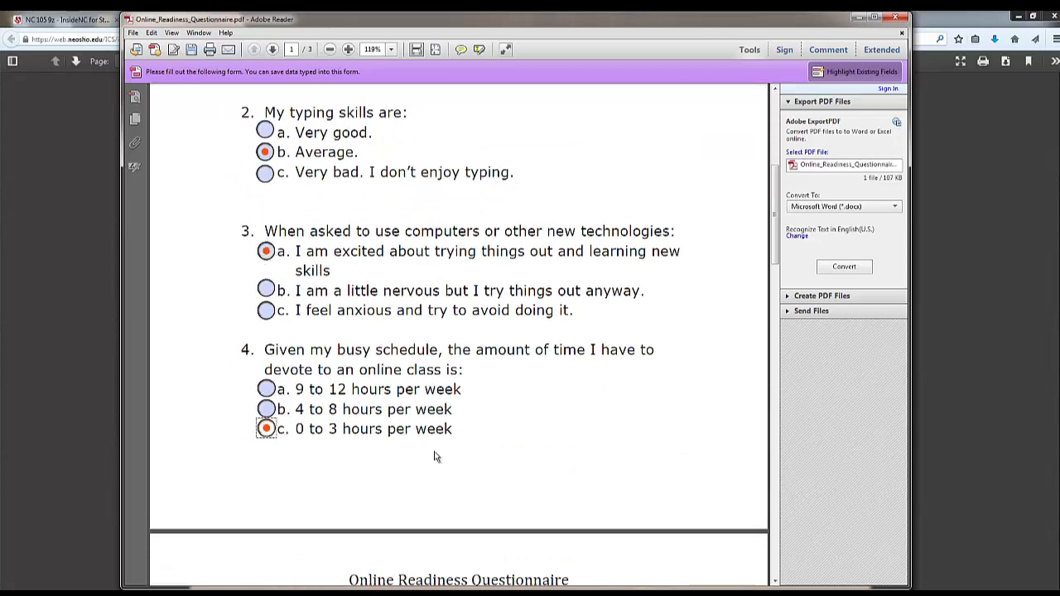
Answer questions 5 through 9 of the questionnaire with option c.
scroll(433, 456, "down", 9)
left_click(266, 251)
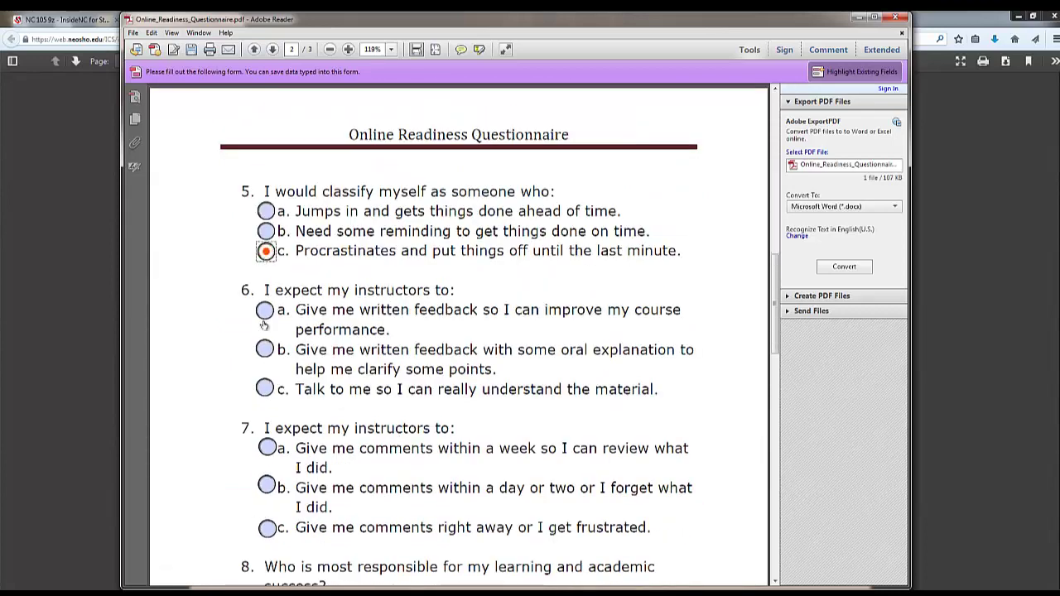
left_click(264, 388)
scroll(423, 406, "down", 5)
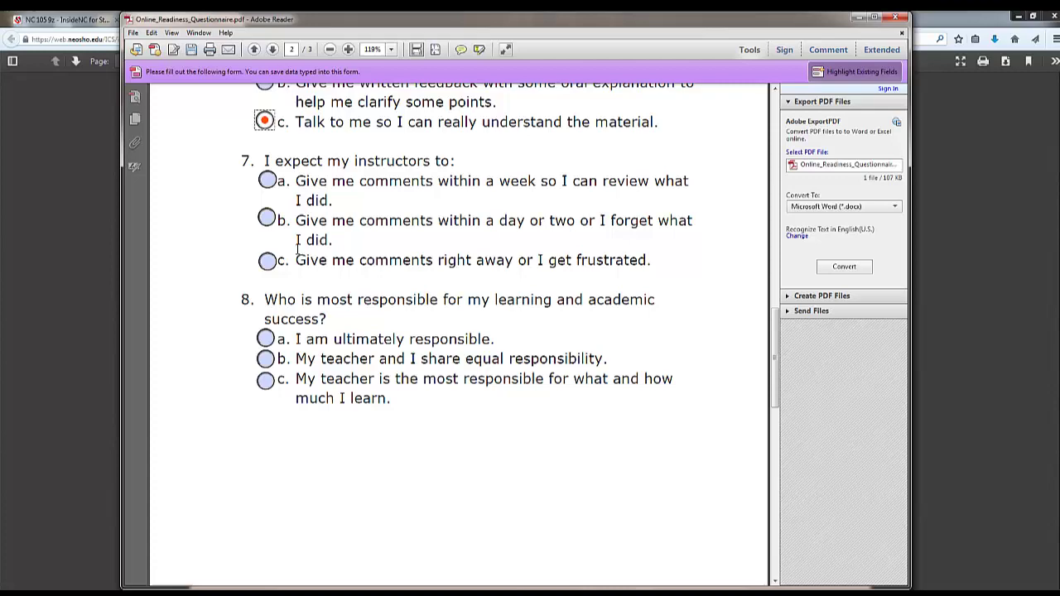
left_click(267, 261)
left_click(265, 381)
scroll(265, 381, "down", 10)
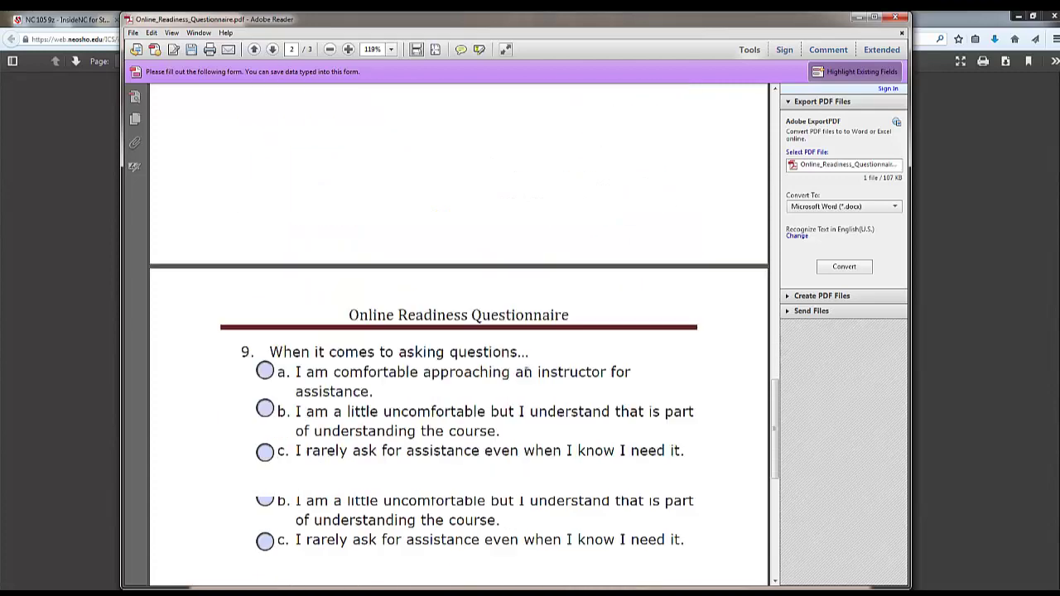
left_click(267, 274)
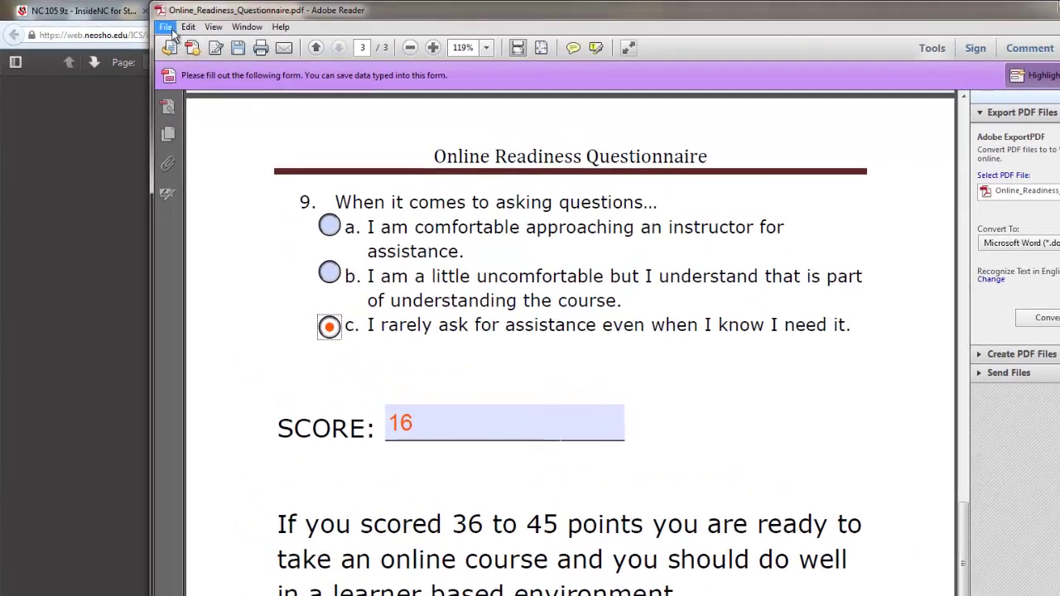
Save the completed form as a PDF on the Desktop, named "Questionnaire" followed by the student's last and first name.
left_click(166, 28)
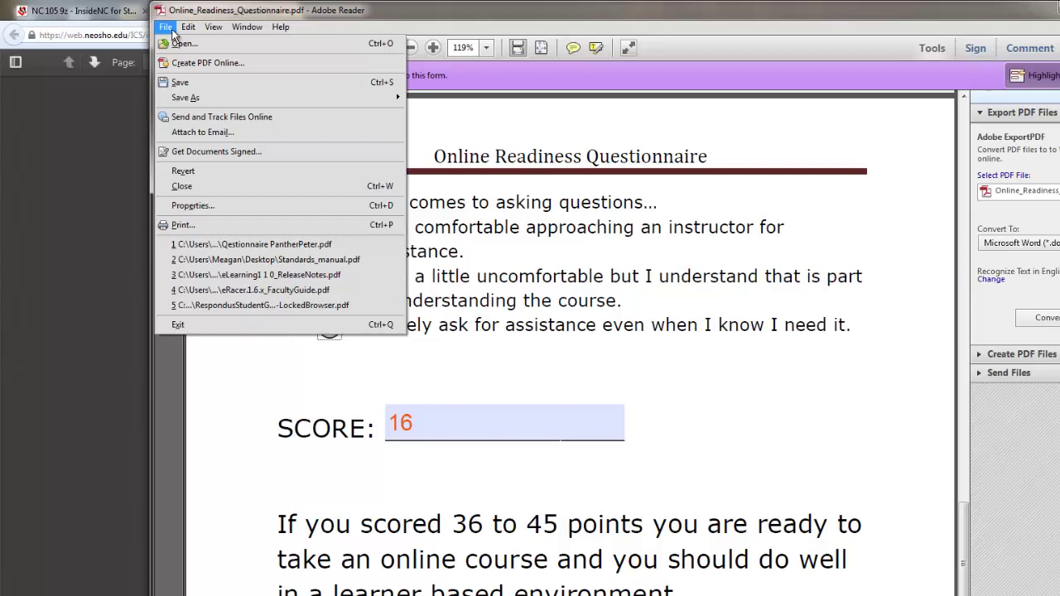
mouse_move(216, 98)
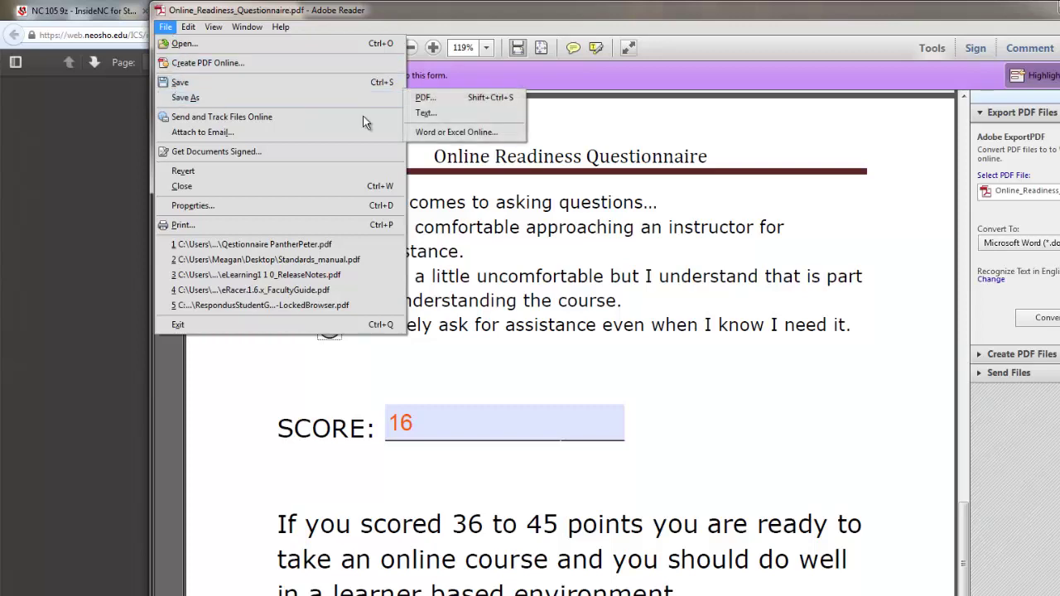
left_click(451, 97)
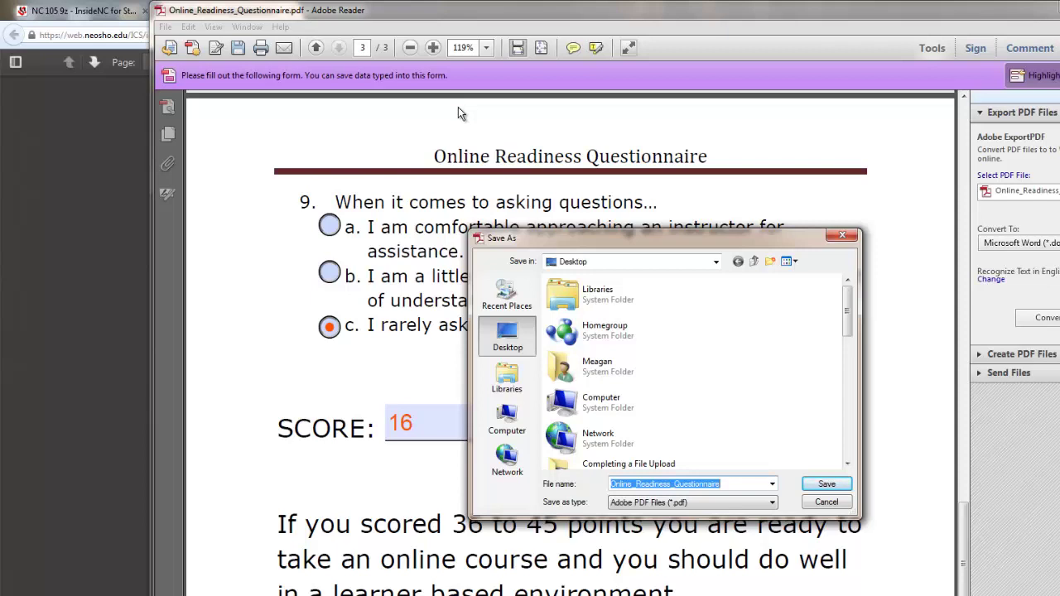
type("Questio")
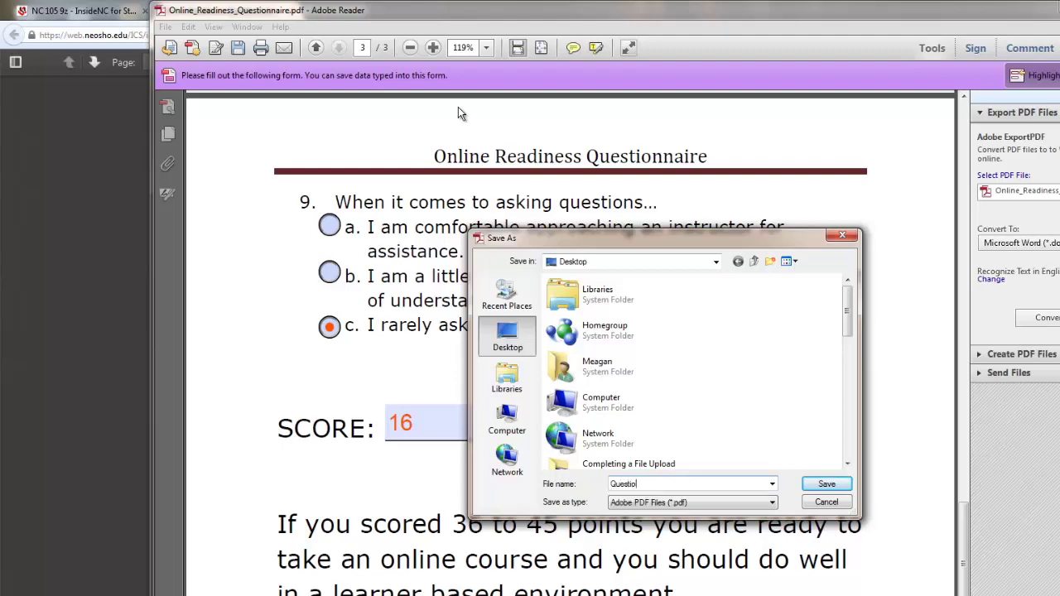
type("n")
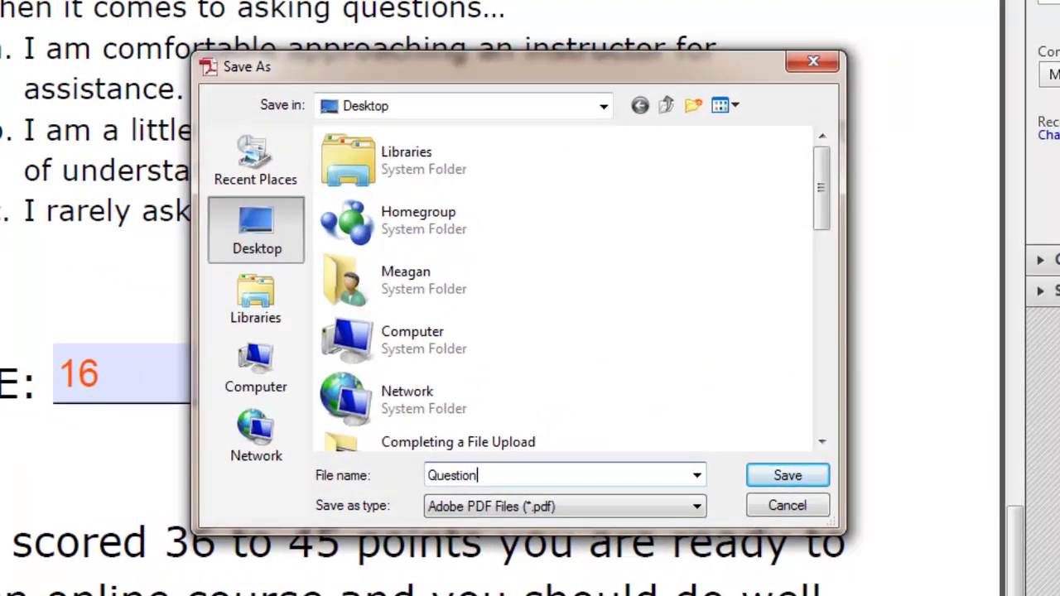
type("naire PantherP")
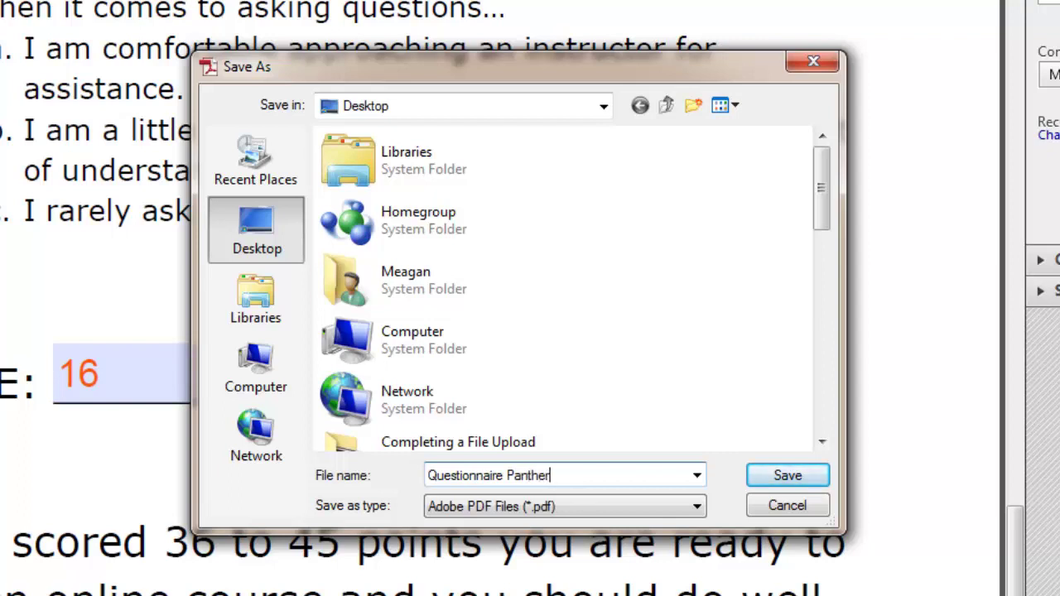
type("eter")
left_click(780, 474)
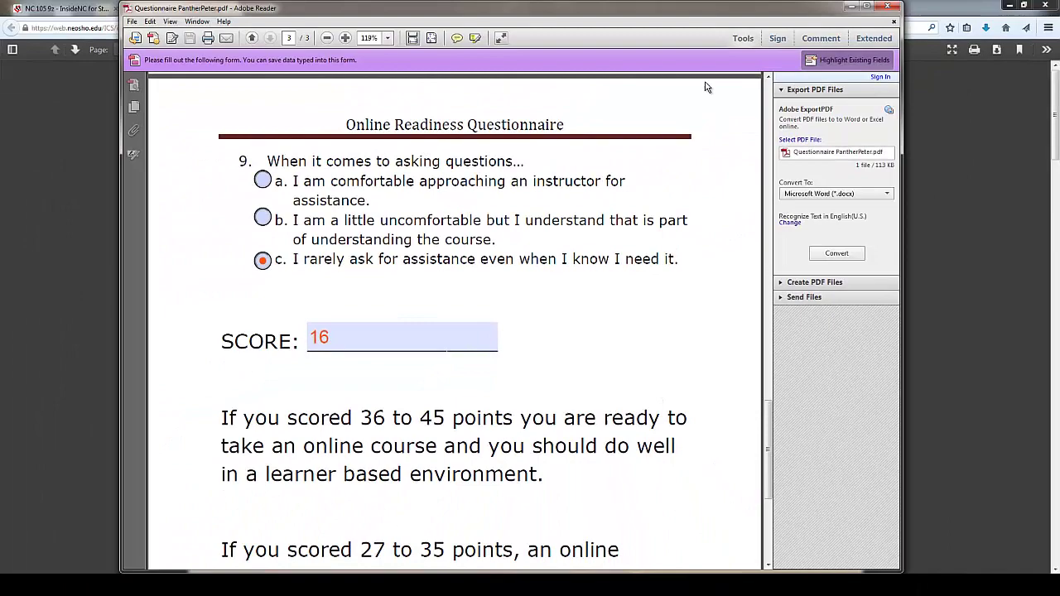
Switch back to the assignment page in the browser and choose the saved questionnaire PDF from the Desktop as the file to upload.
left_click(858, 7)
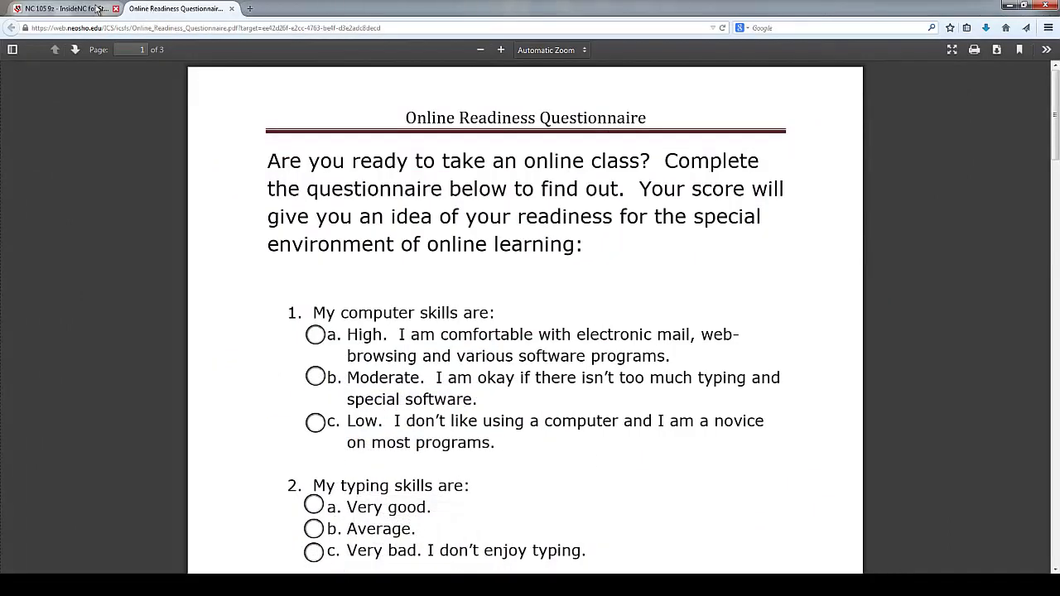
left_click(50, 10)
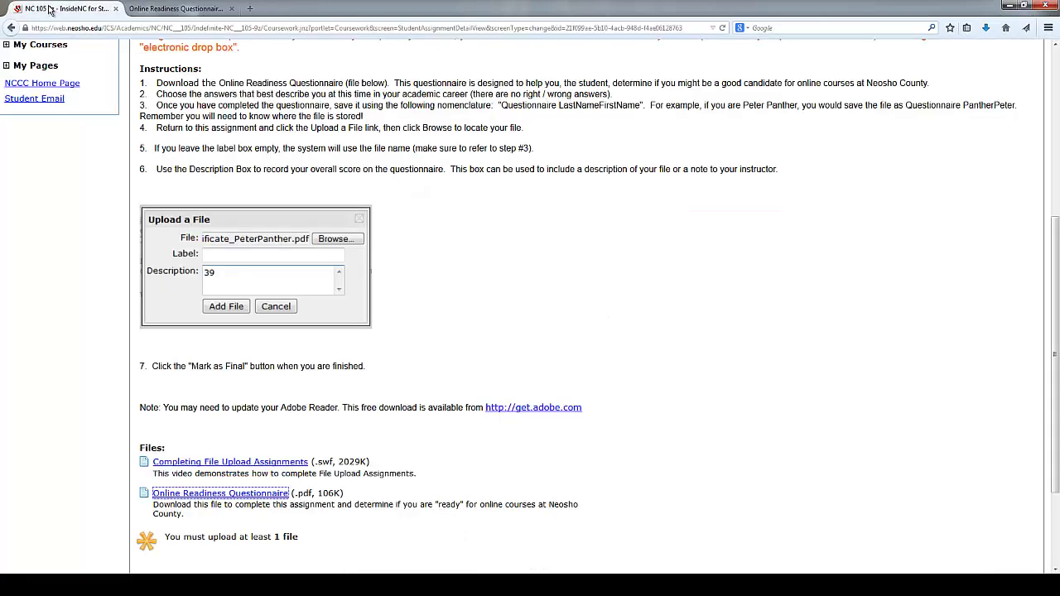
scroll(685, 248, "down", 3)
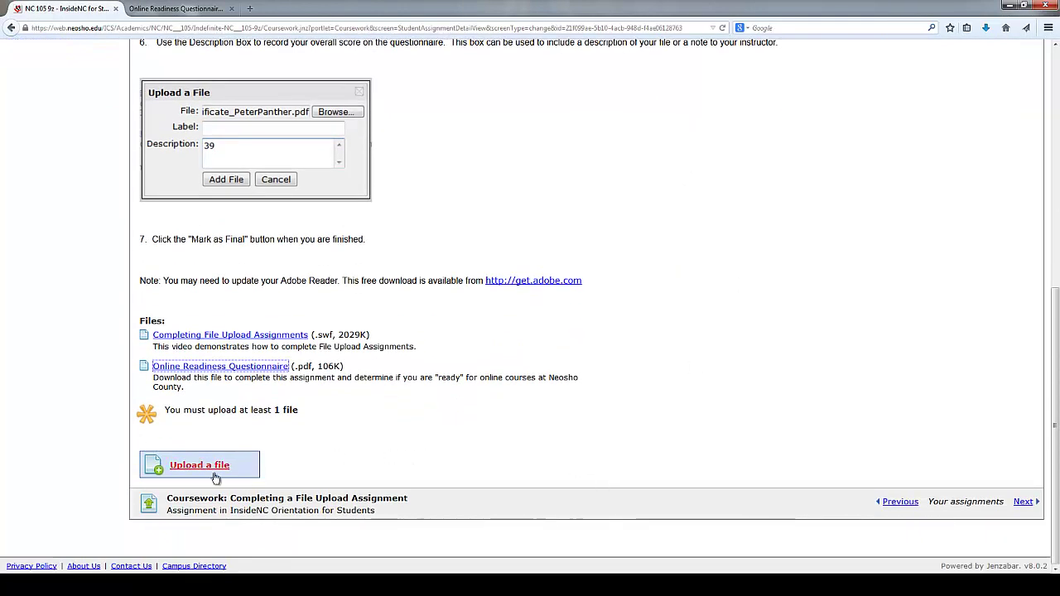
left_click(199, 468)
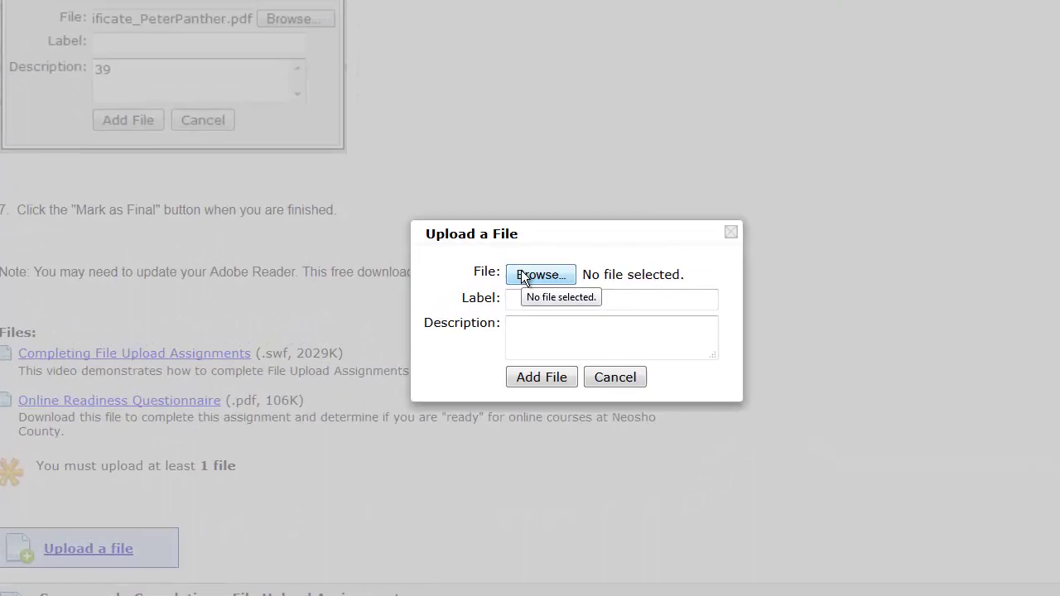
left_click(523, 277)
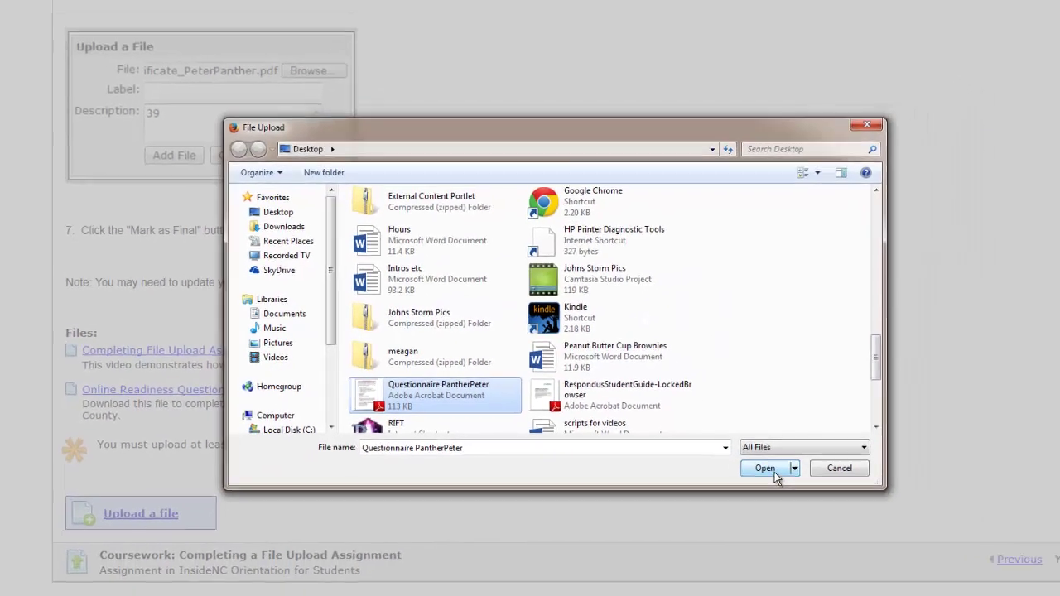
left_click(835, 493)
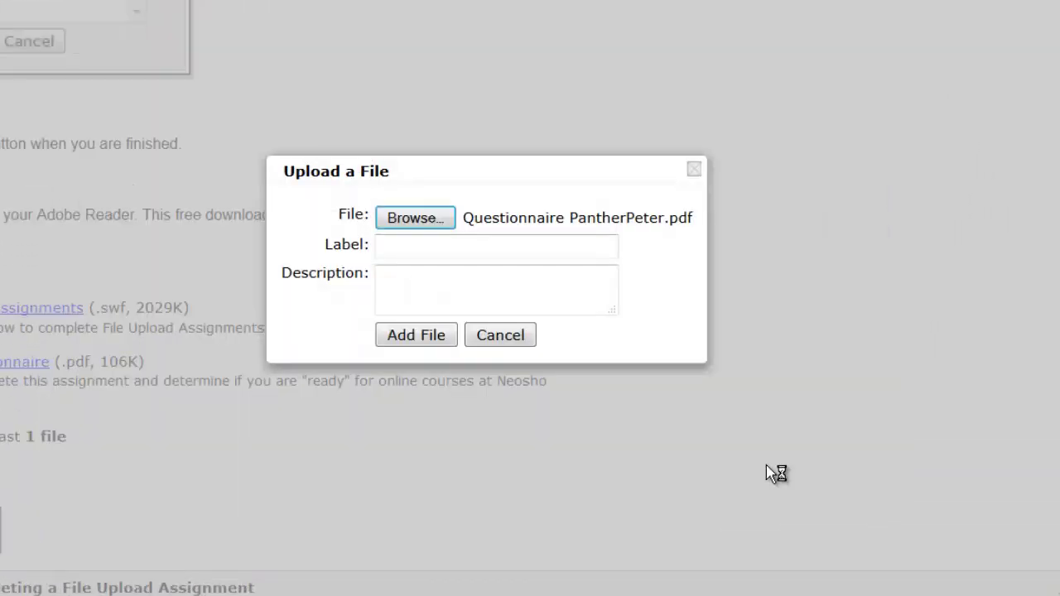
Enter the score 16 as the upload's description and add the file to the assignment.
left_click(377, 297)
type("16")
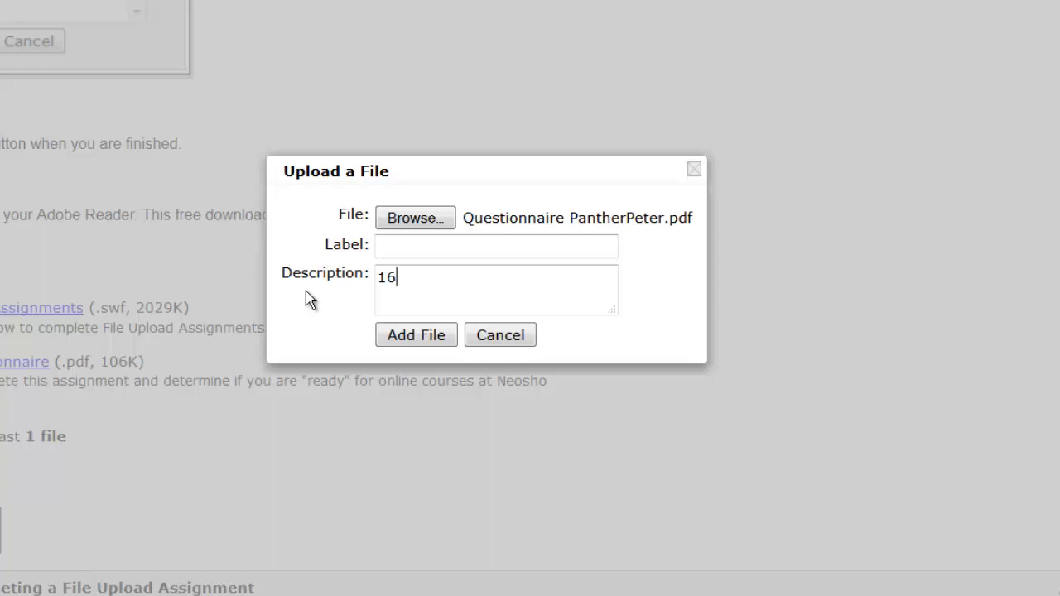
left_click(394, 344)
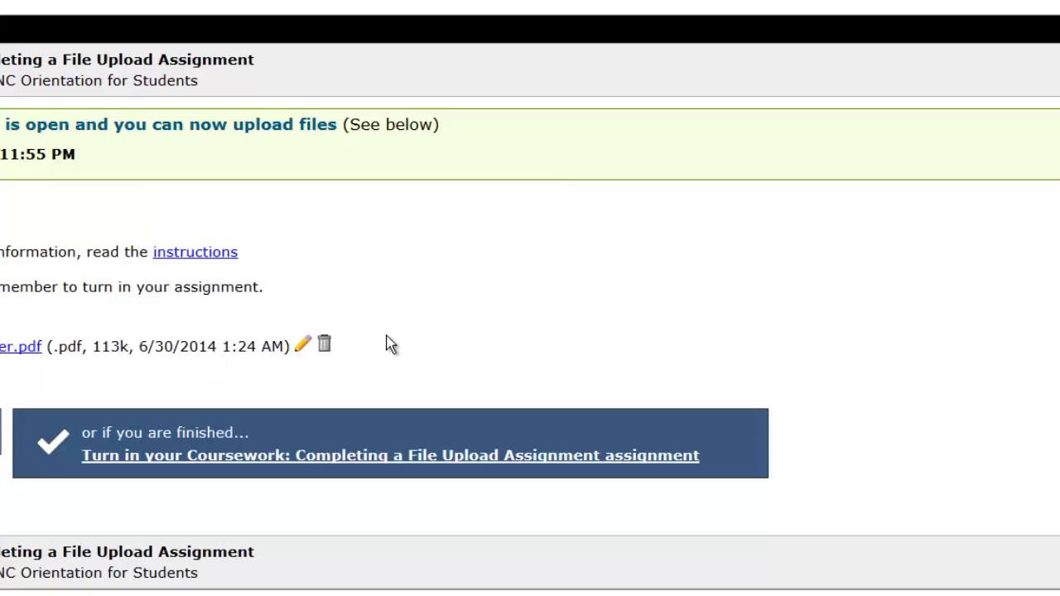